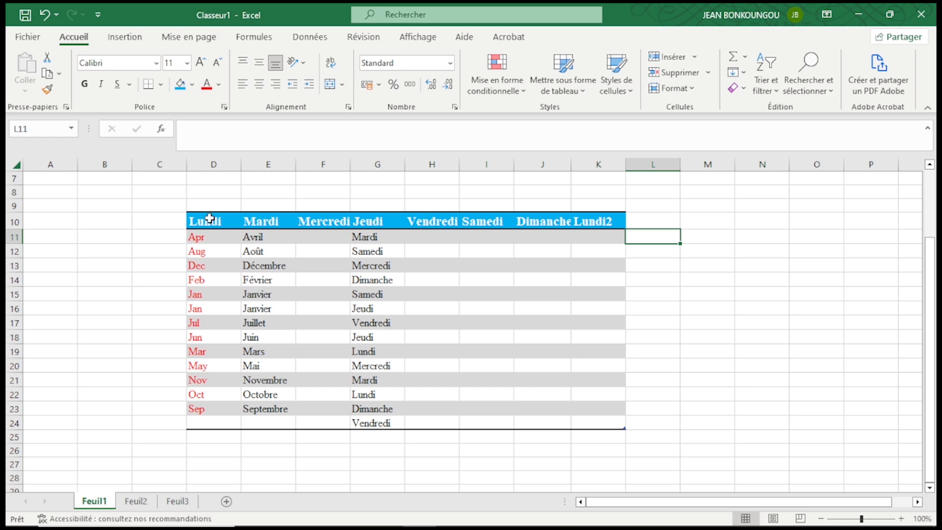
Clear the contents and the formatting of the whole table in D10:K24
click(210, 218)
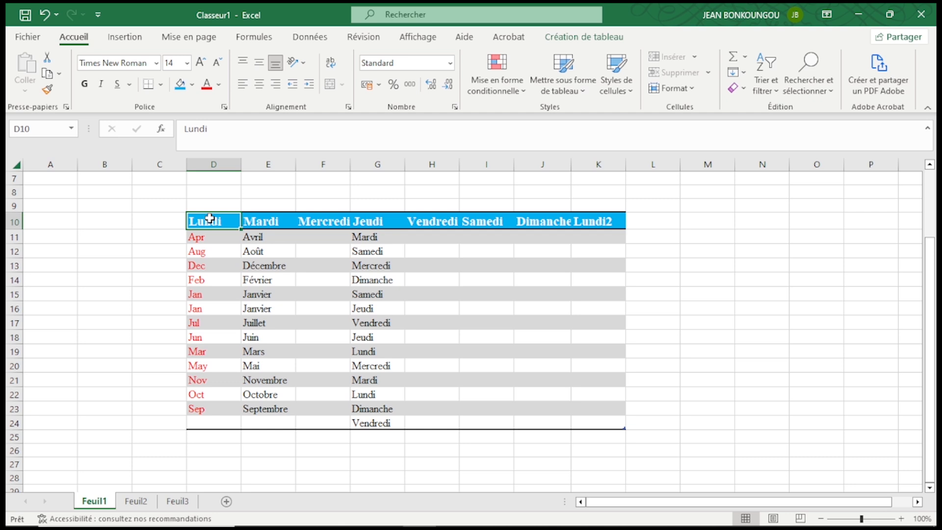
drag(210, 219, 603, 426)
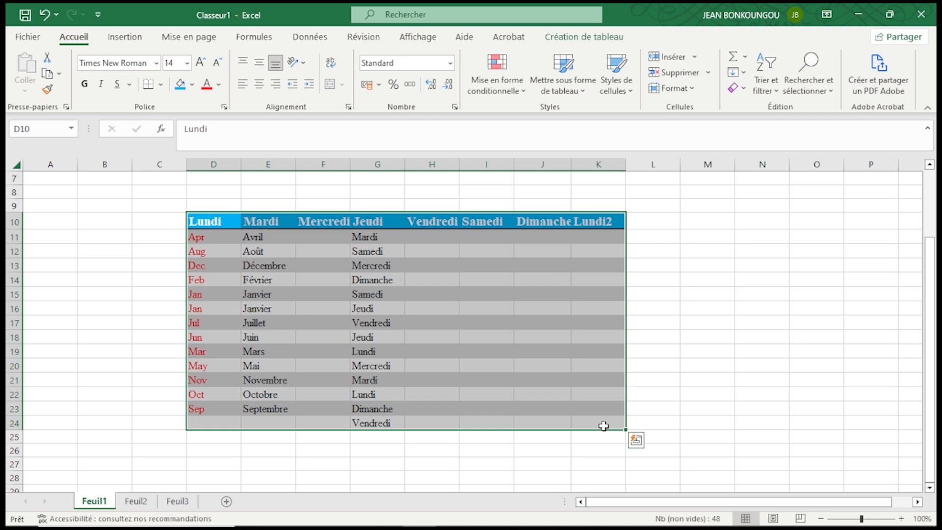
key(Delete)
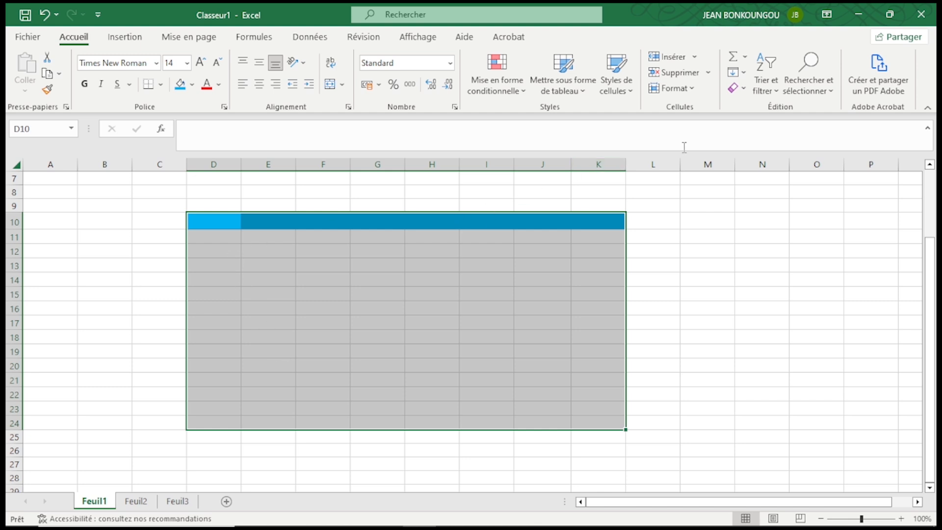
click(743, 90)
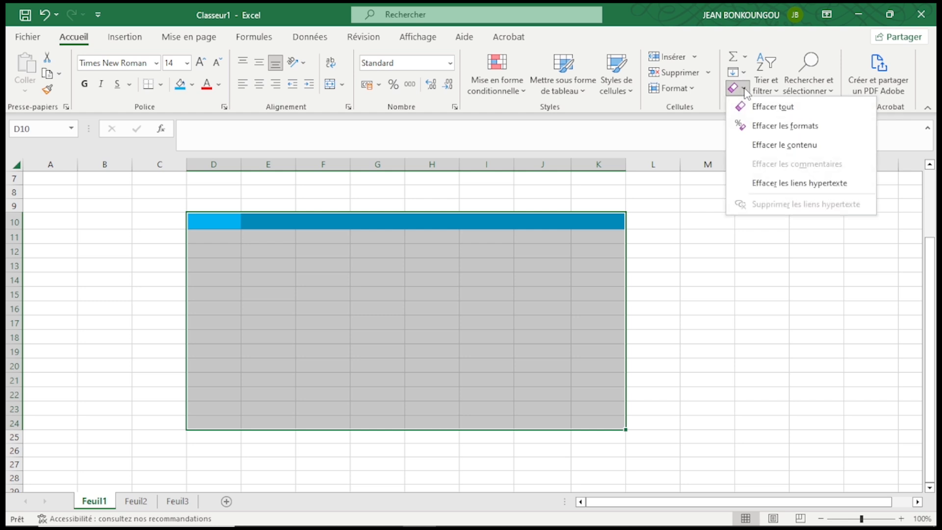
click(764, 129)
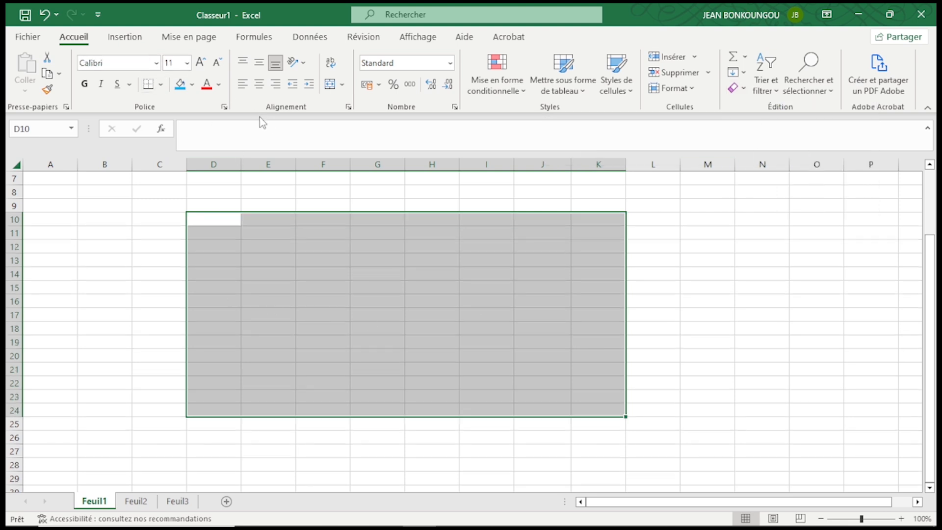
Enter 1578, 452, 125 and 456 down column B in cells B3 to B6
click(289, 301)
scroll(289, 301, up, 2)
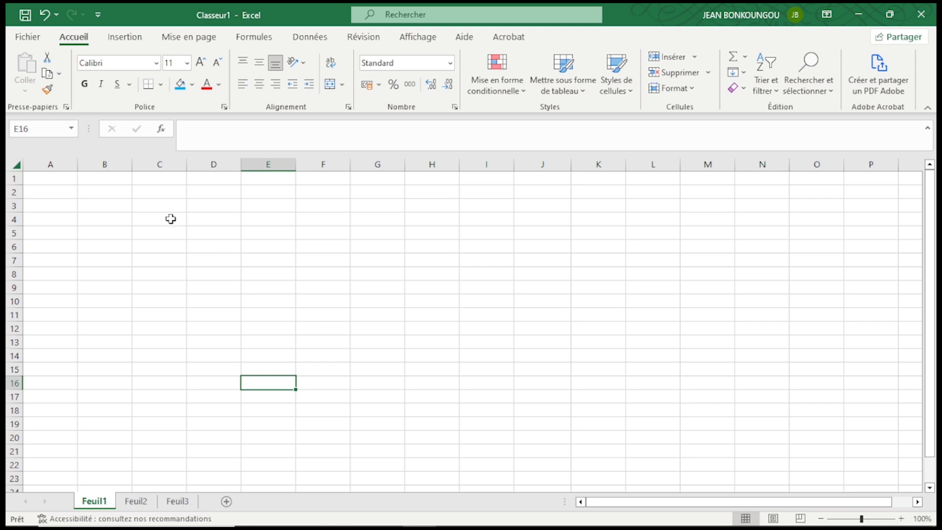
click(109, 202)
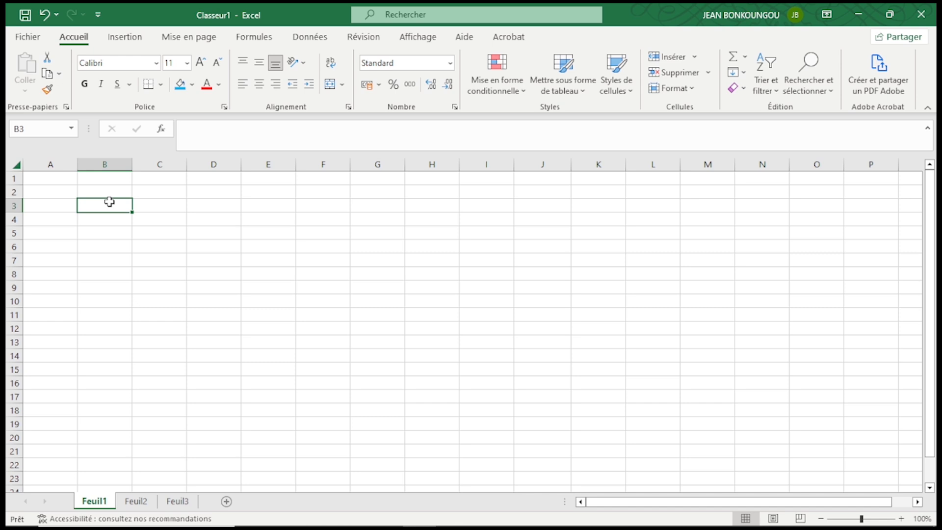
text(1578)
key(Return)
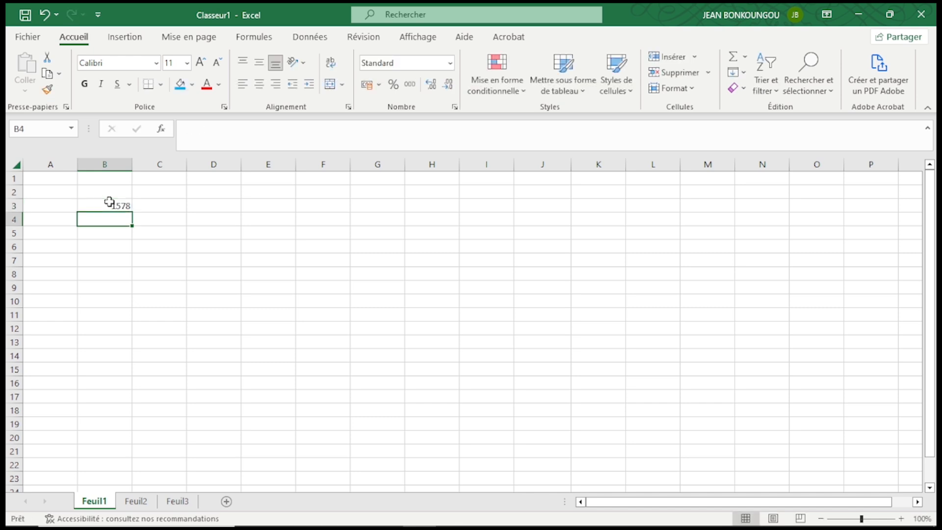
text(452)
key(Return)
text(125)
key(Return)
text(456)
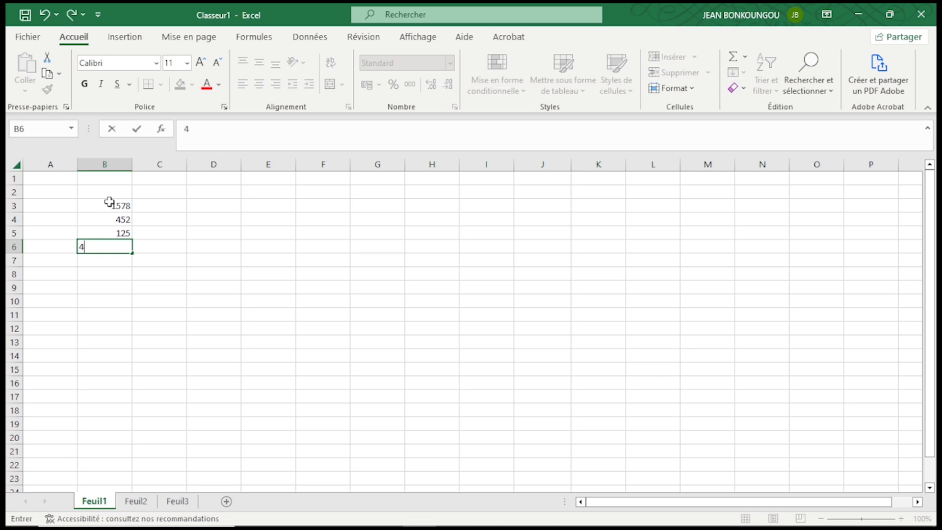
key(Return)
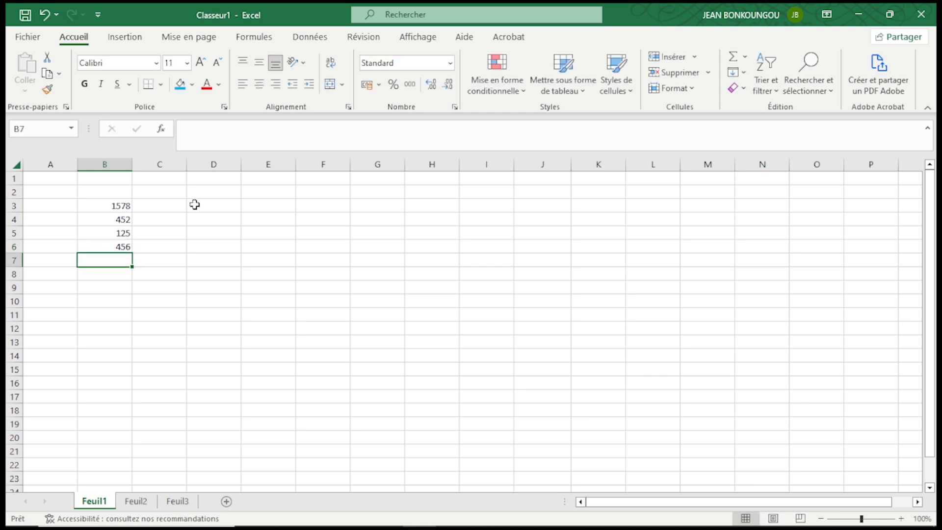
Replace the column B values with 120, 145, 1225 and 900 in B3 to B6
click(113, 205)
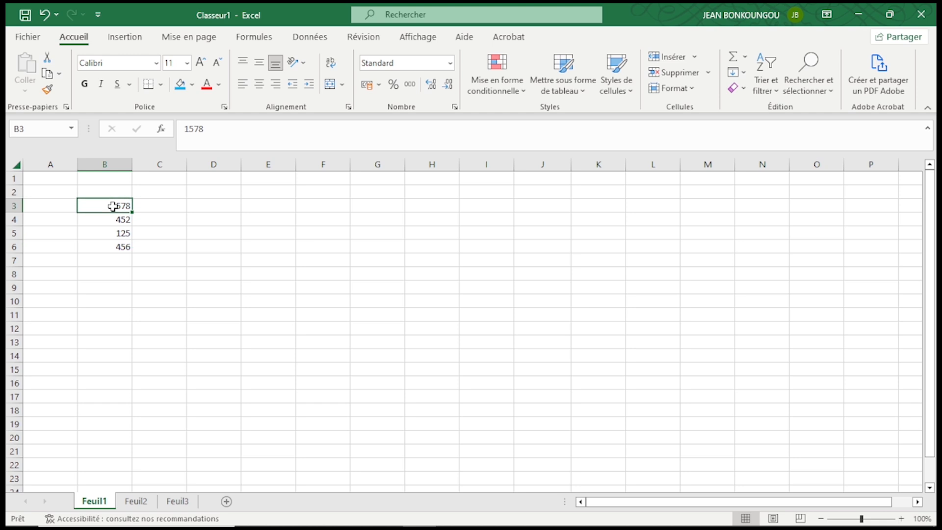
text(120)
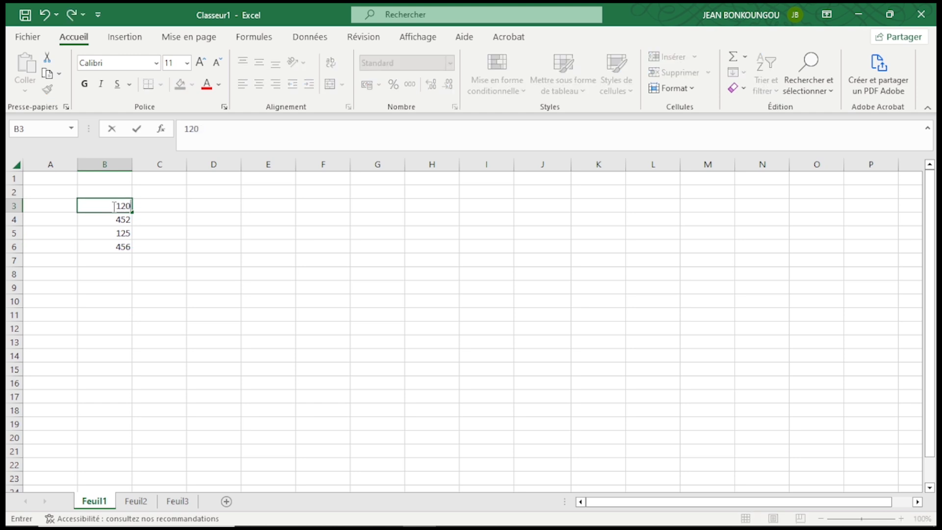
key(Return)
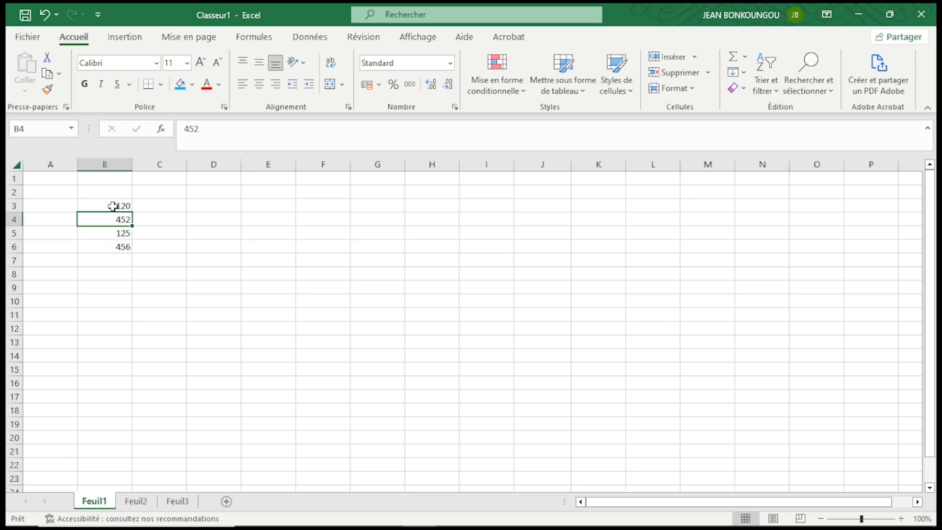
text(145)
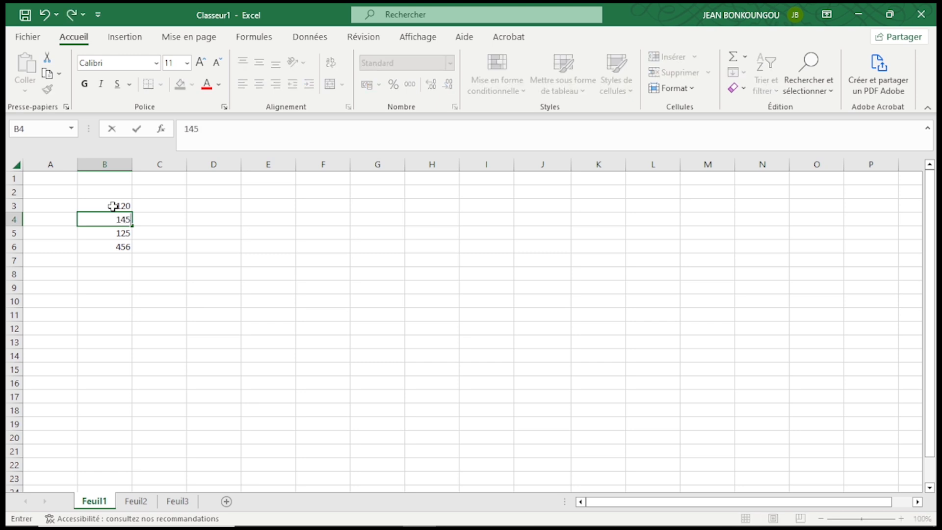
key(Return)
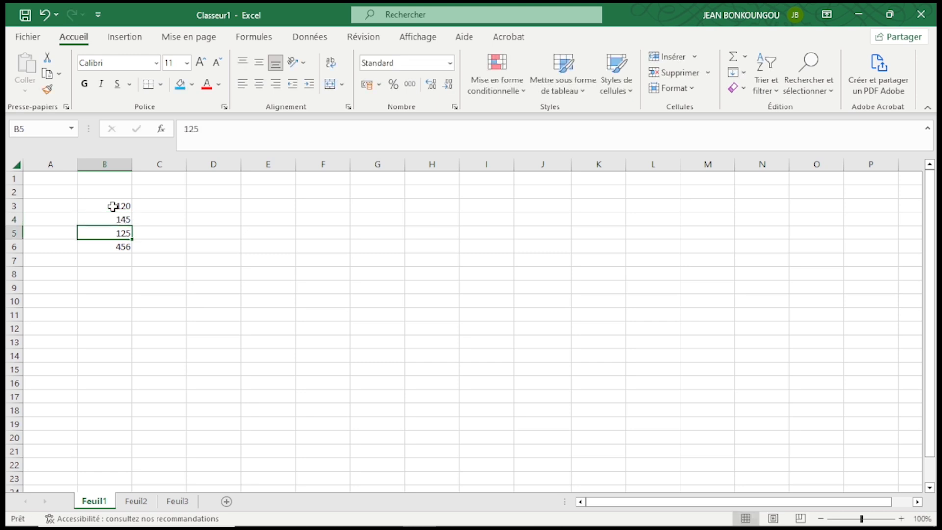
text(1225)
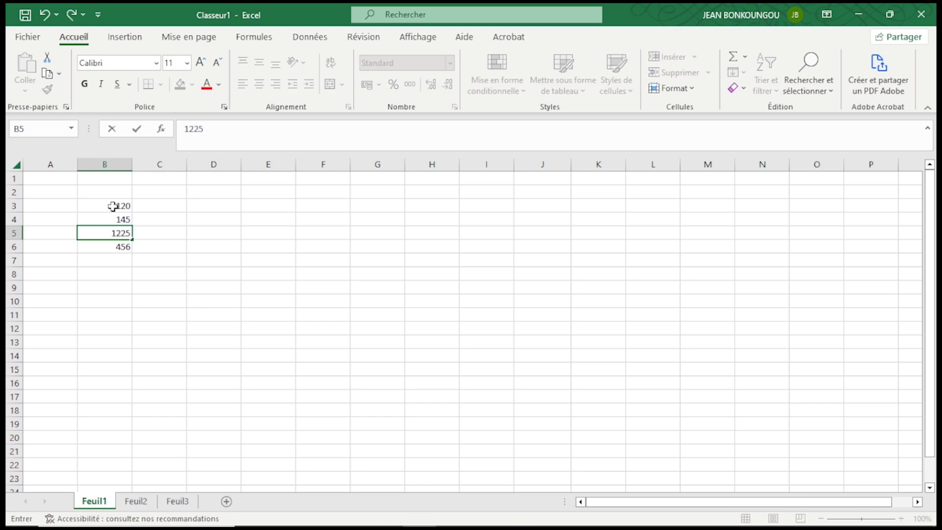
key(Return)
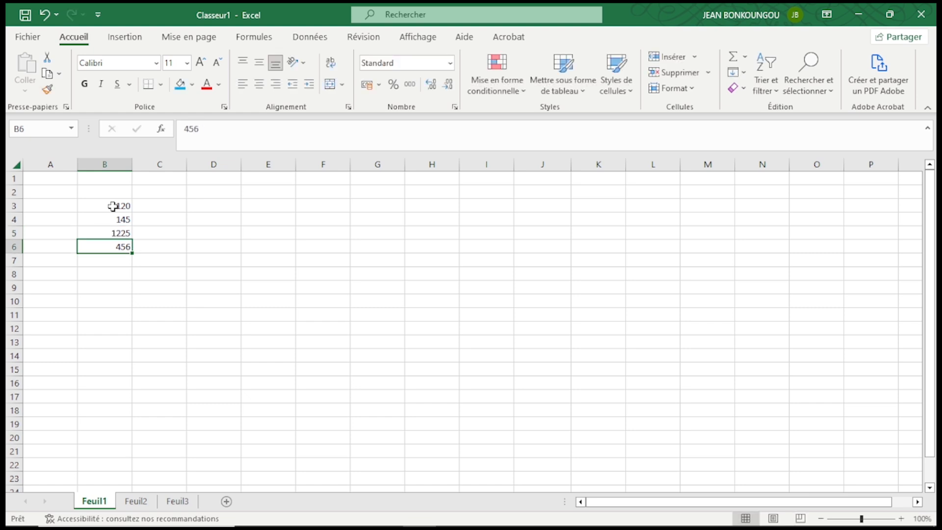
text(900)
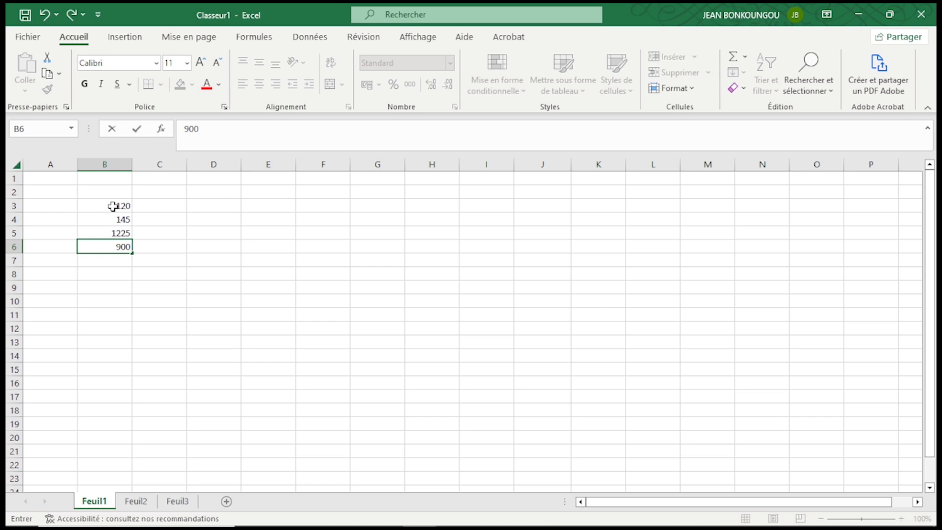
Enter 20, 45, 25 and 30 down column C in cells C3 to C6
click(162, 207)
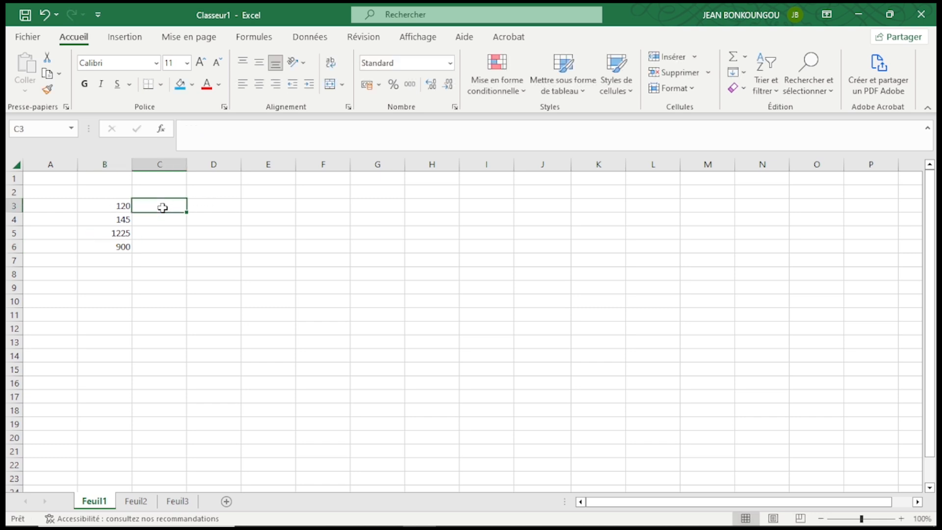
text(20)
key(Return)
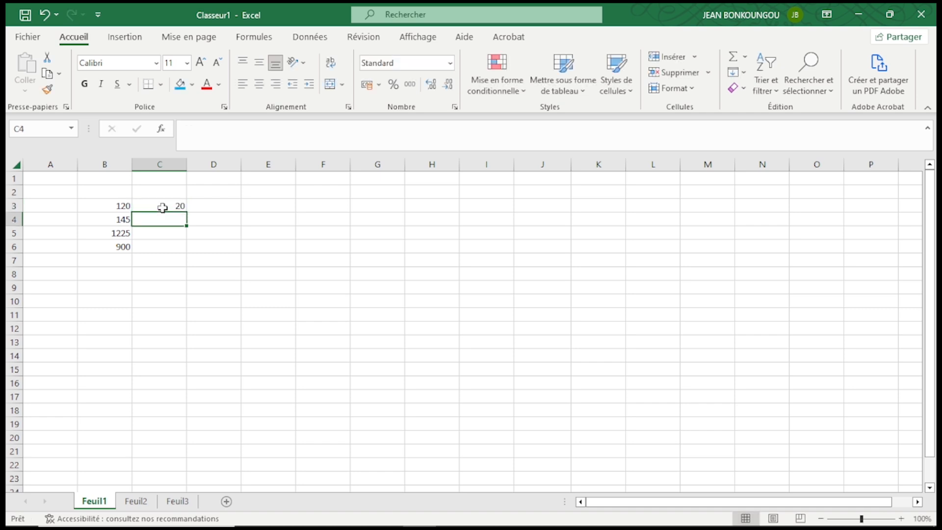
text(45)
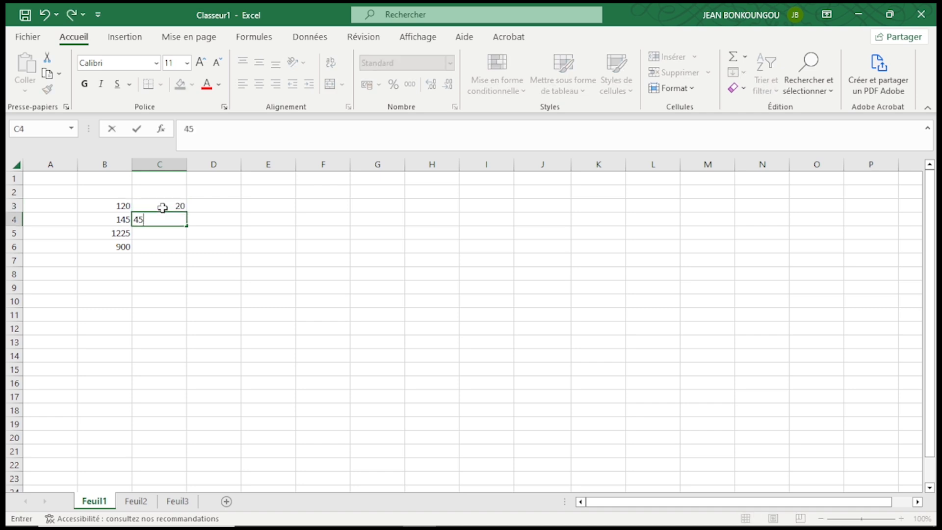
key(Return)
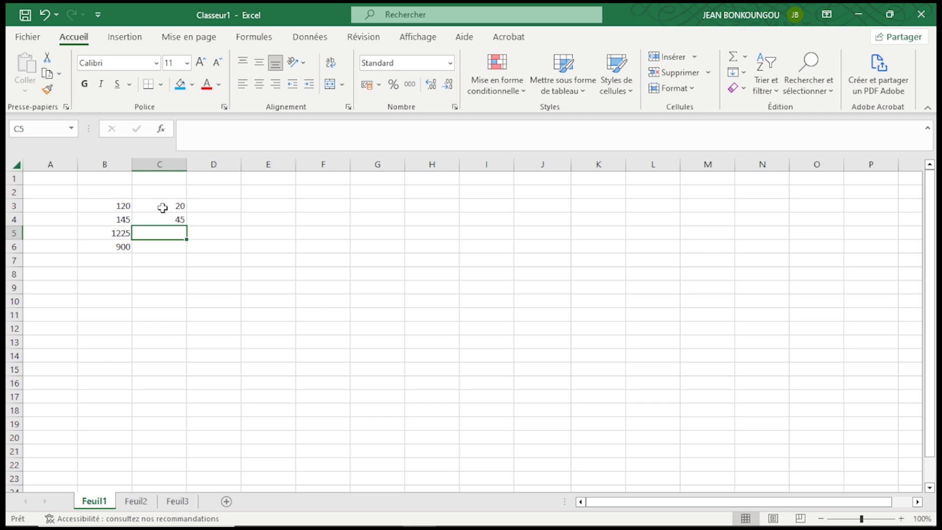
text(1)
key(BackSpace)
text(25)
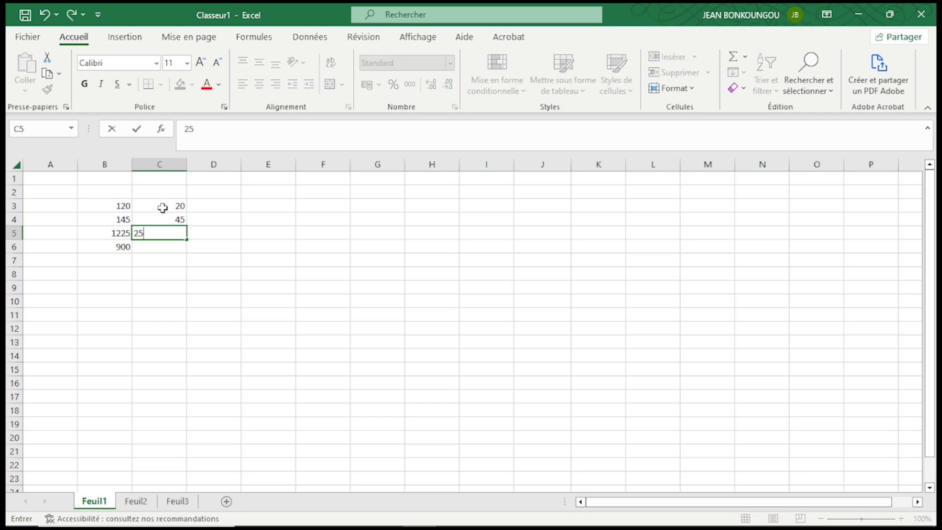
key(Return)
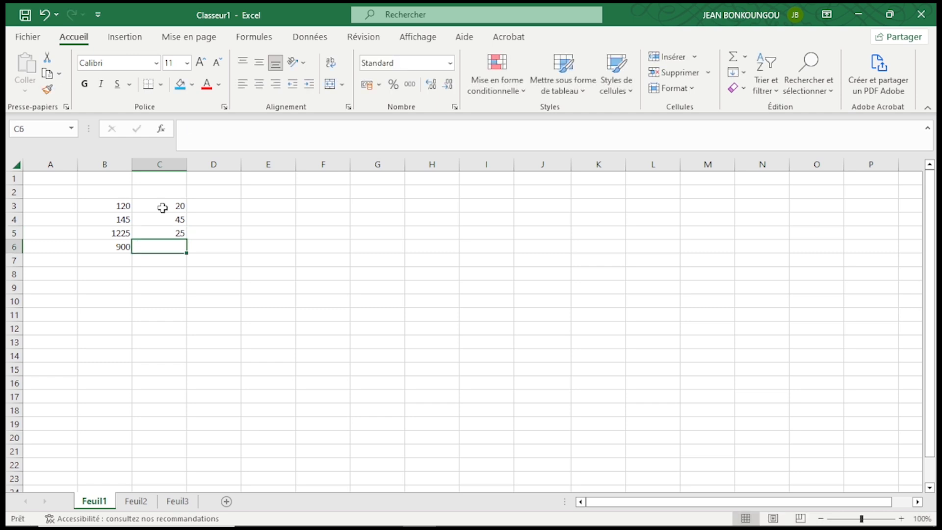
text(30)
click(214, 218)
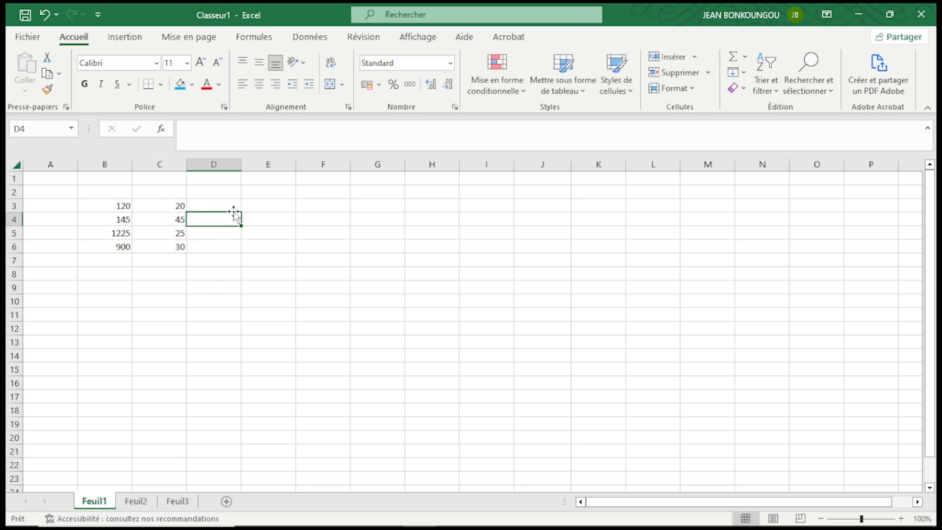
Enter a formula in E3 adding B3 and C3 (=B3+C3)
click(261, 207)
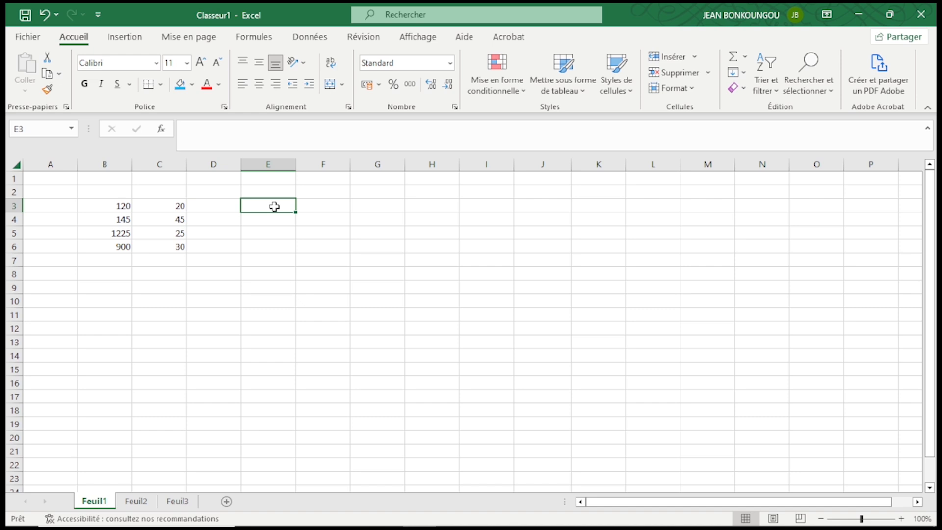
text(=)
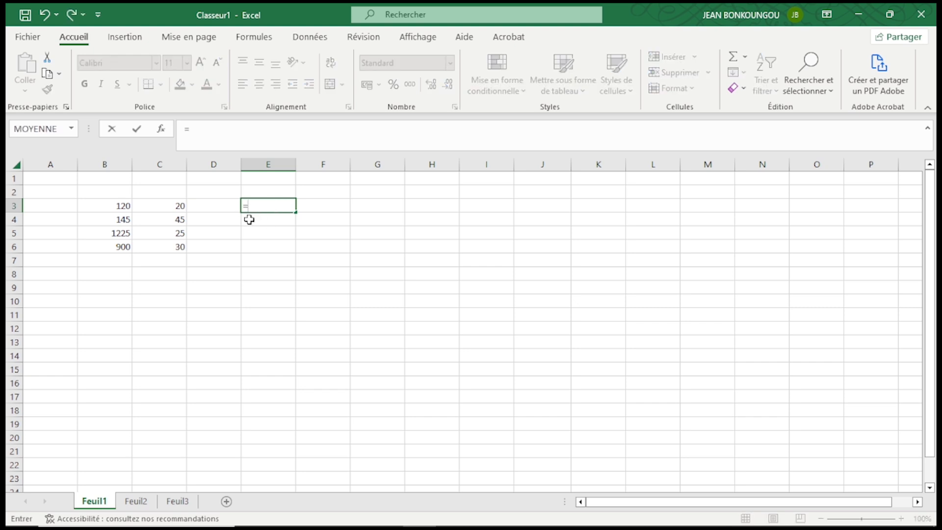
click(123, 205)
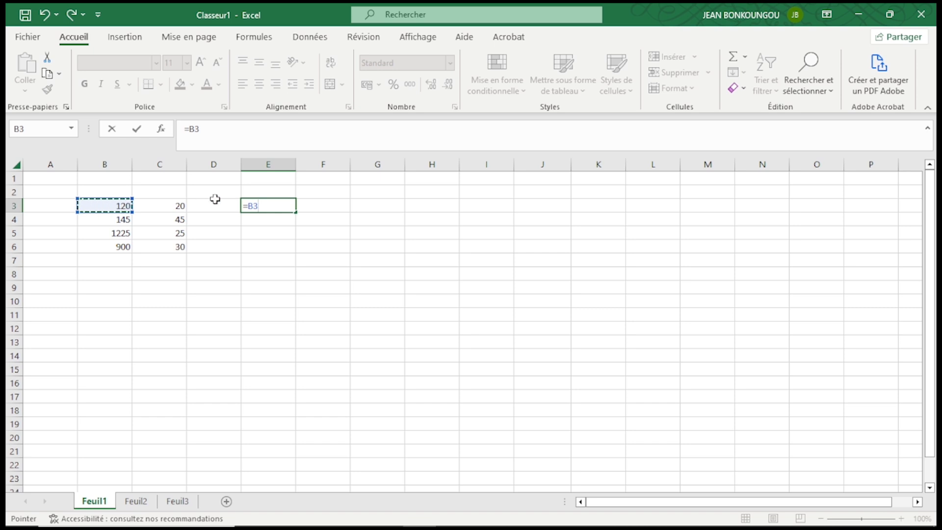
text(+)
click(158, 204)
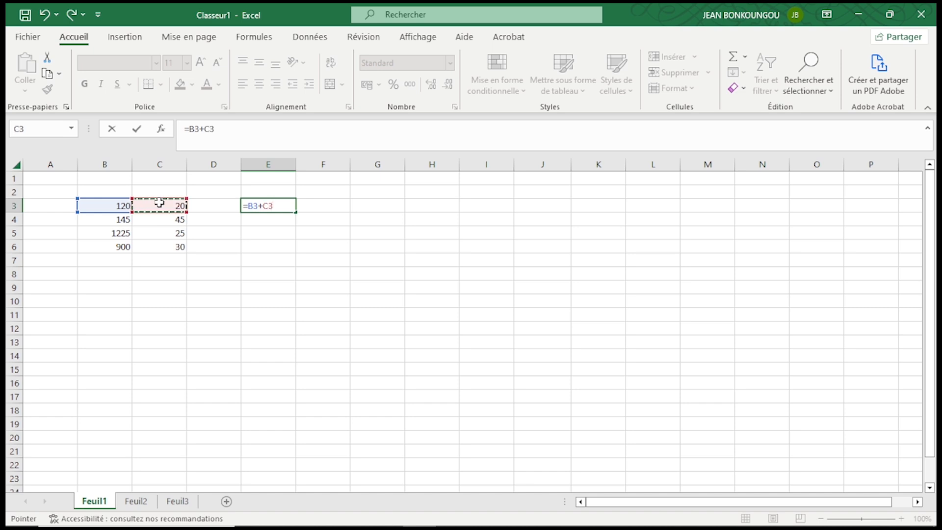
key(Return)
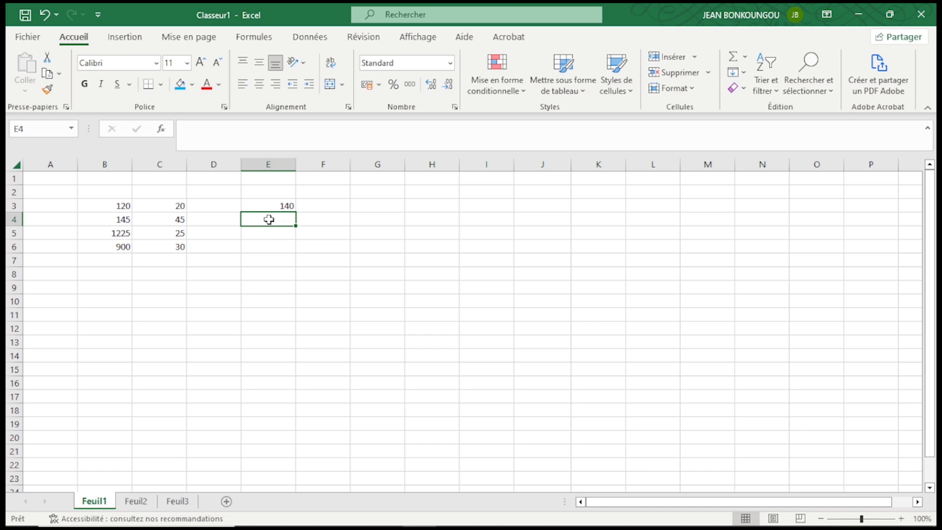
Enter a formula in E4 subtracting C4 from B4 (=B4-C4)
text(=)
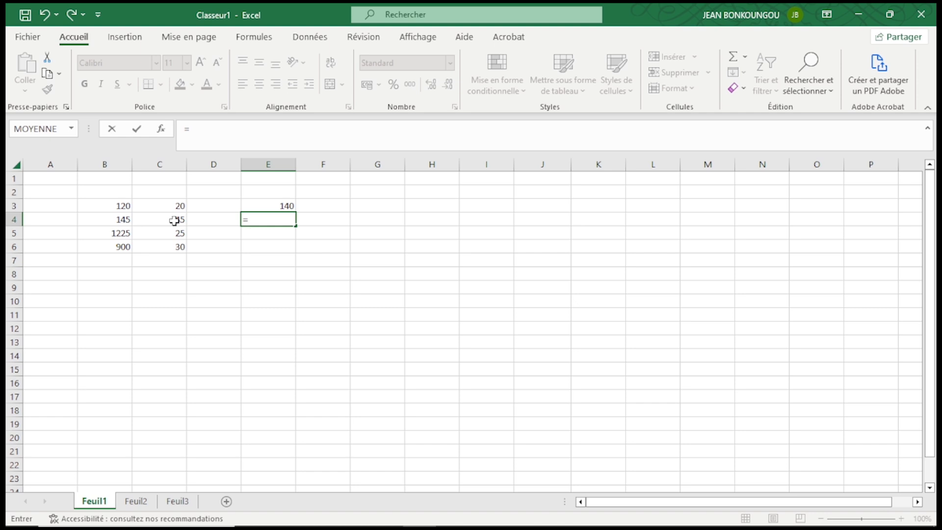
click(112, 217)
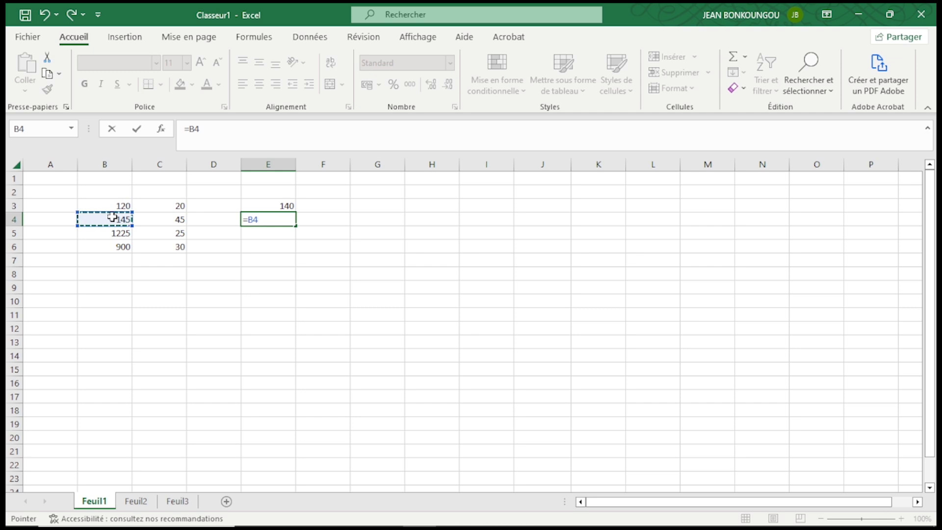
text(-)
click(159, 220)
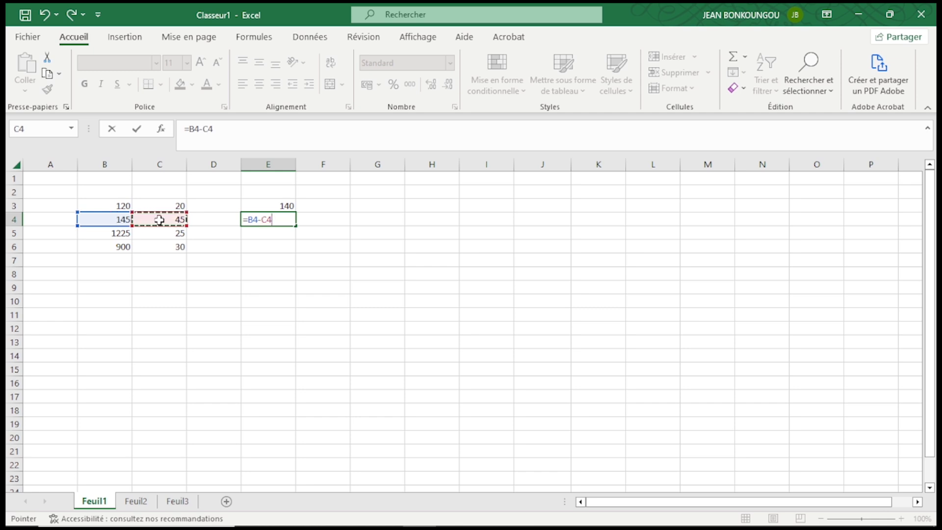
key(Return)
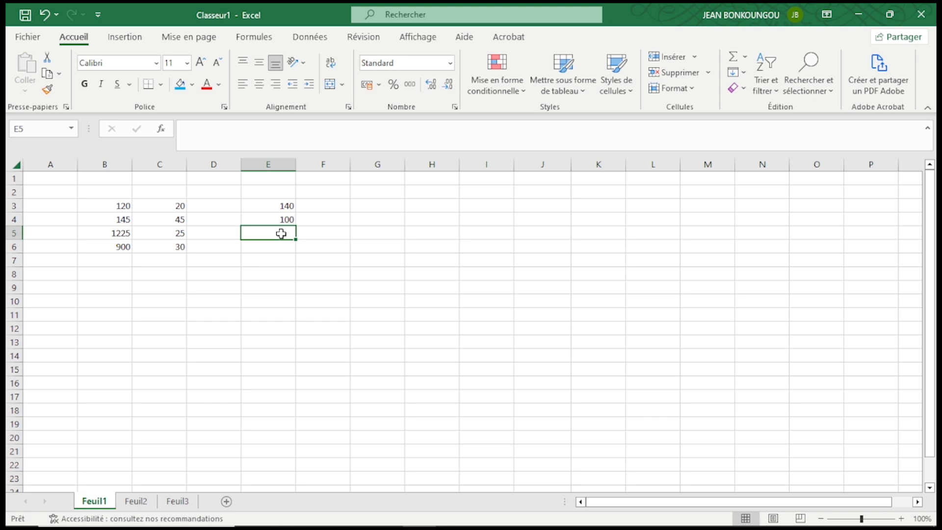
Enter a formula in E5 dividing B5 by C5 (=B5/C5)
text(=)
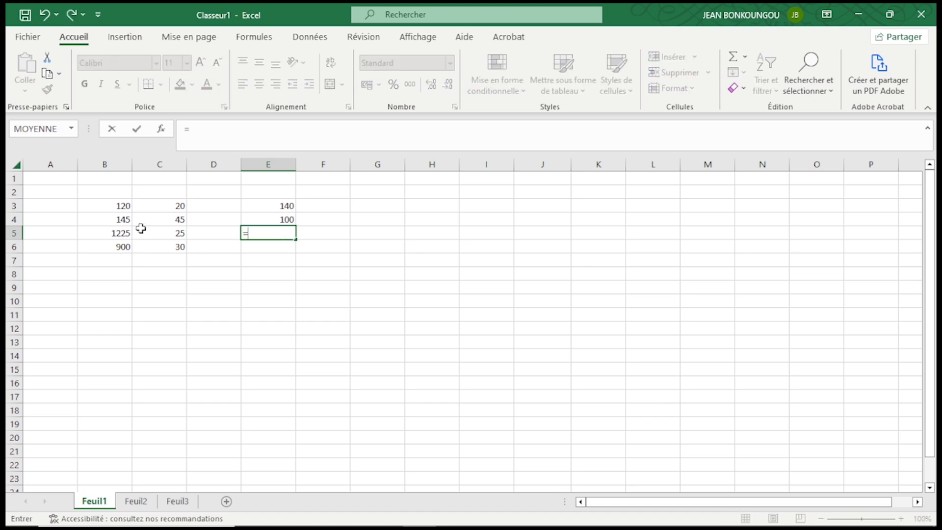
click(122, 231)
text(/)
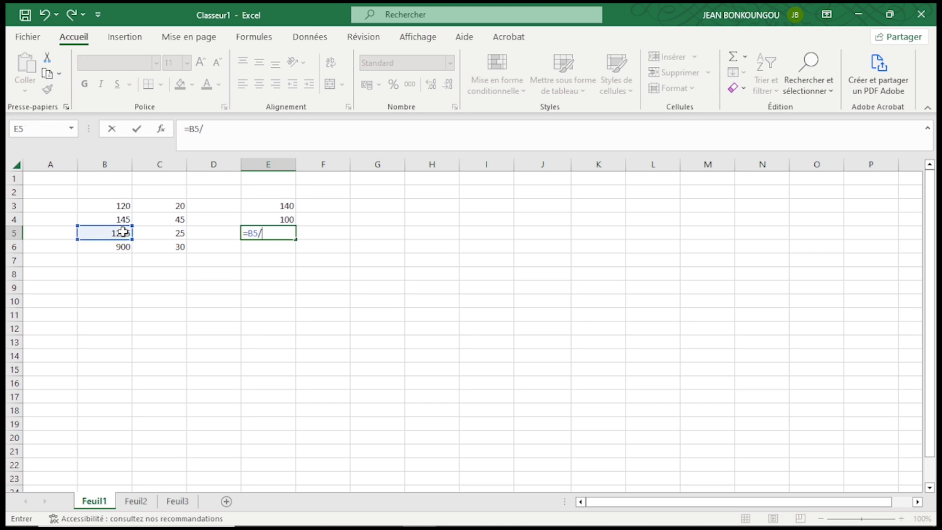
click(163, 232)
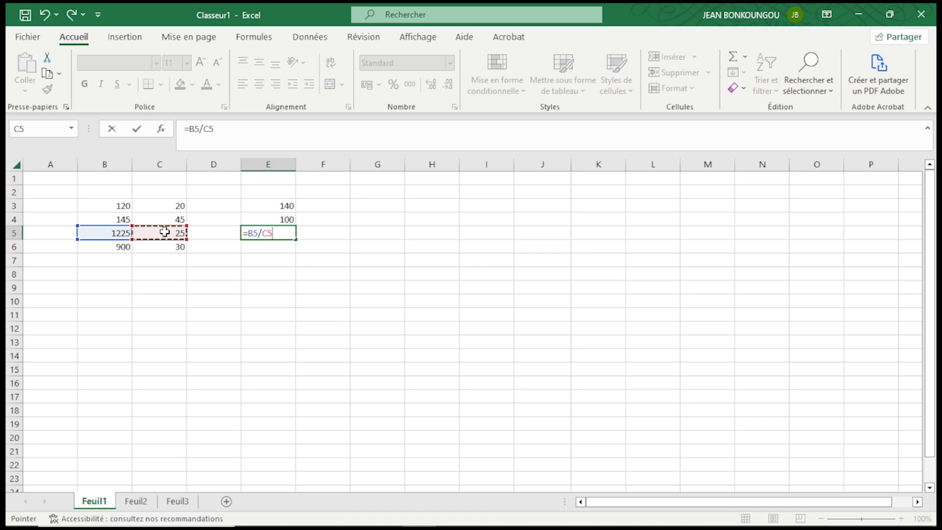
key(Return)
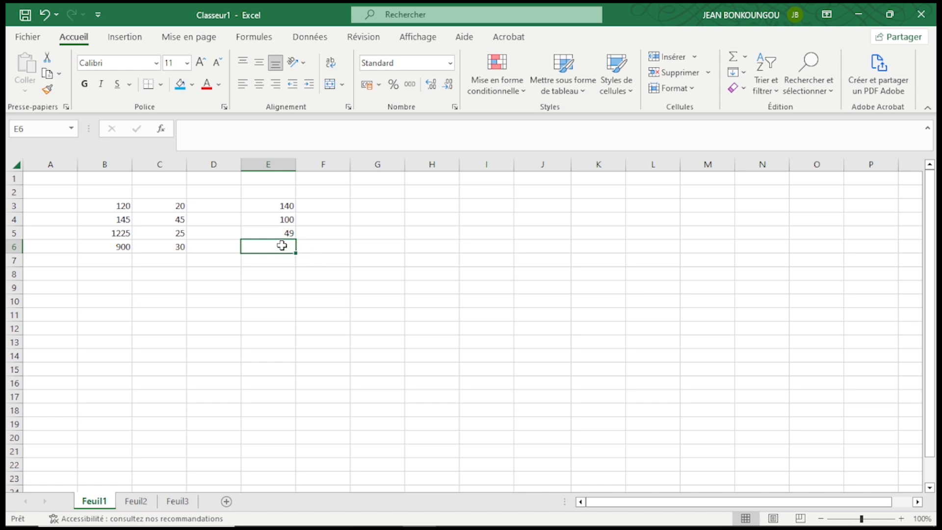
Enter a formula in E6 multiplying B6 by C6 (=B6*C6)
text(=)
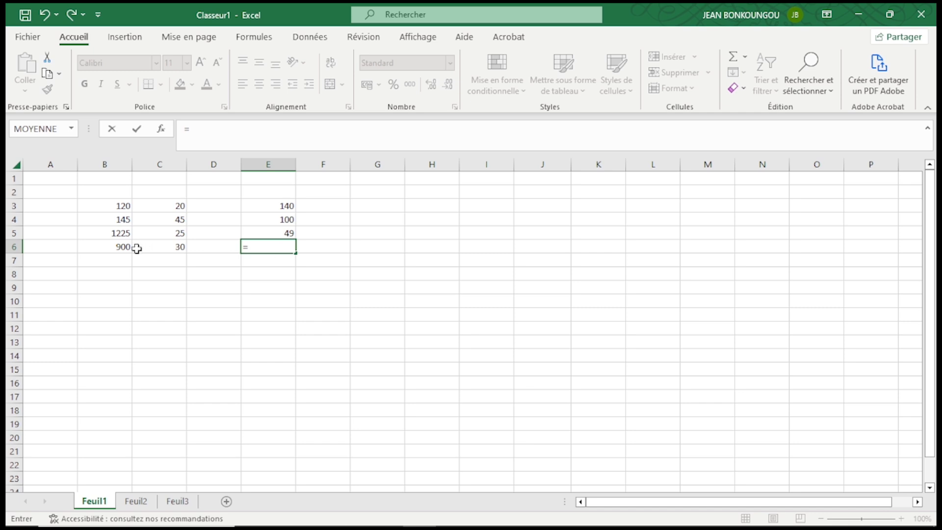
click(118, 243)
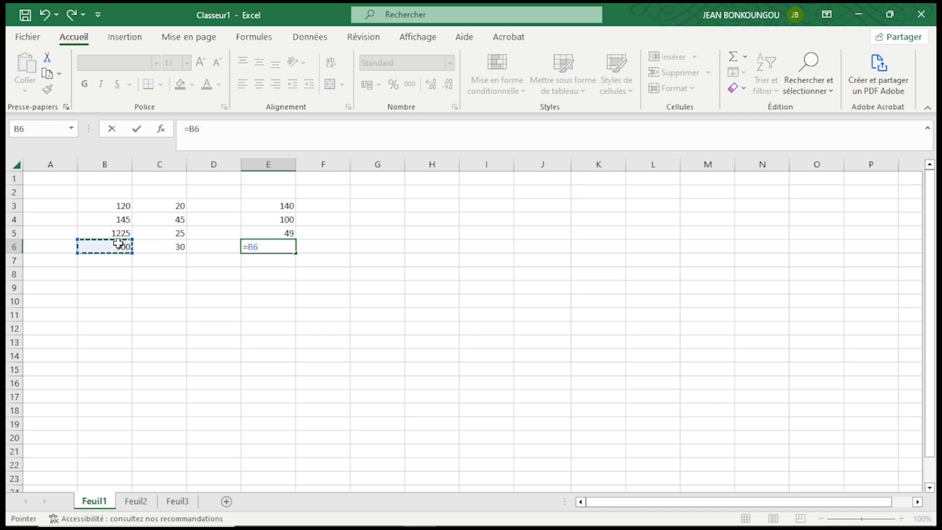
text(*)
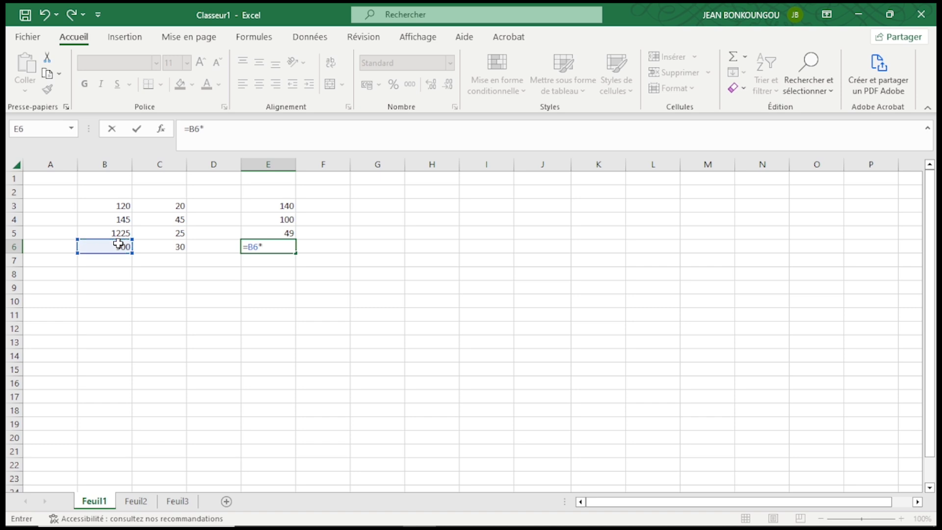
click(161, 245)
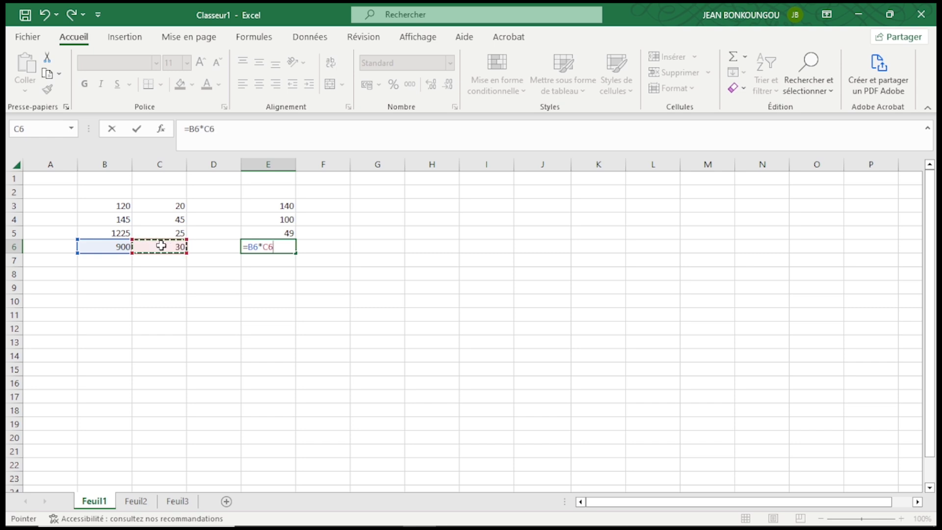
key(Return)
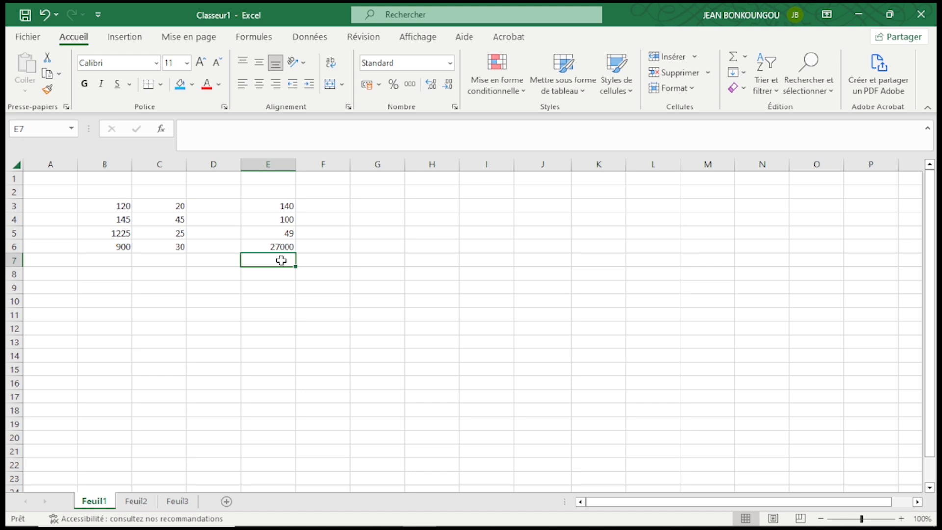
Examine the numbers in columns B to E and the formula behind E3
click(119, 205)
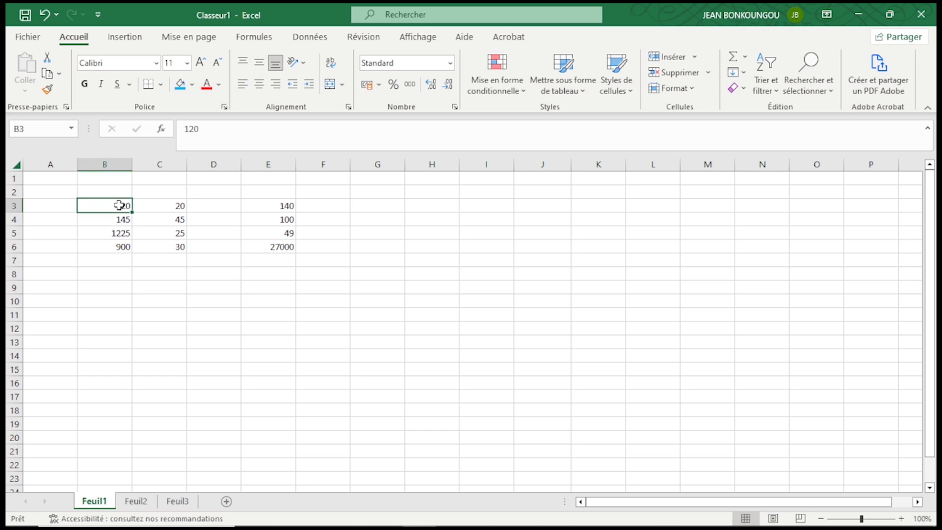
drag(119, 205, 264, 245)
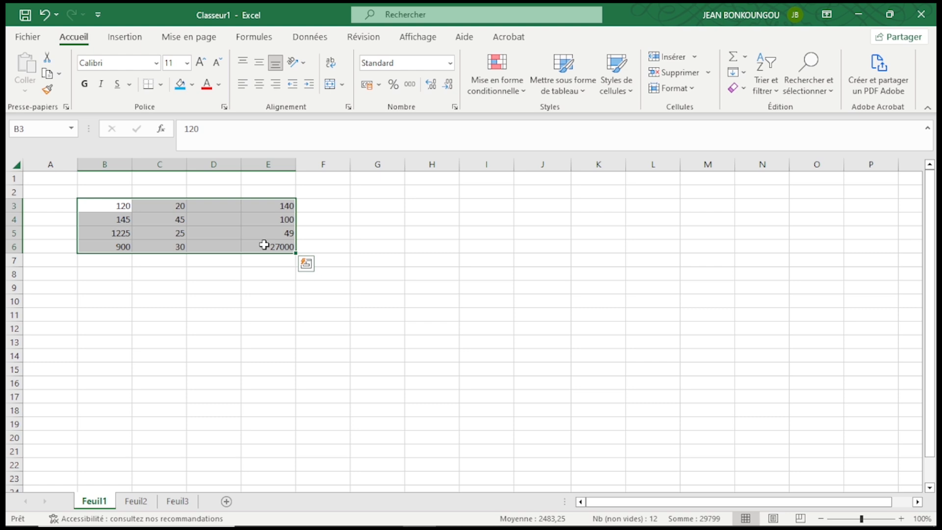
click(253, 312)
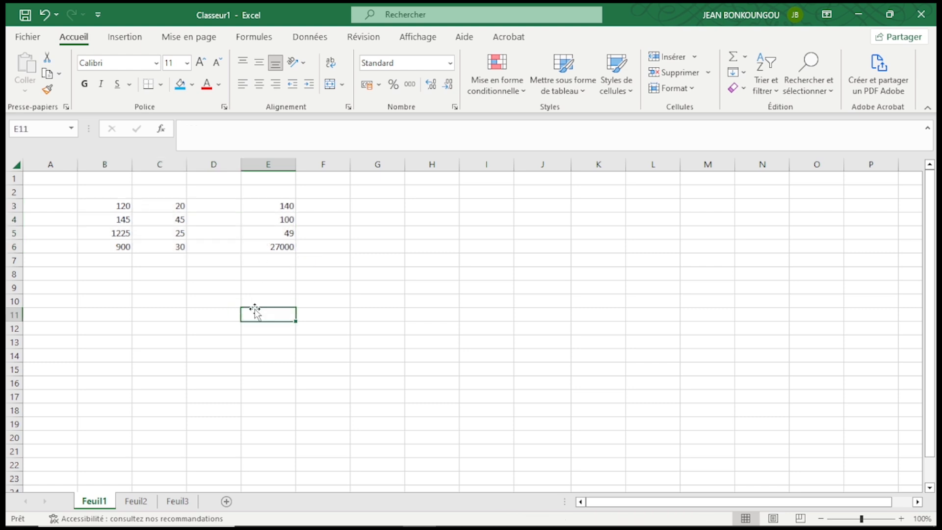
click(224, 205)
click(221, 219)
click(222, 237)
click(222, 248)
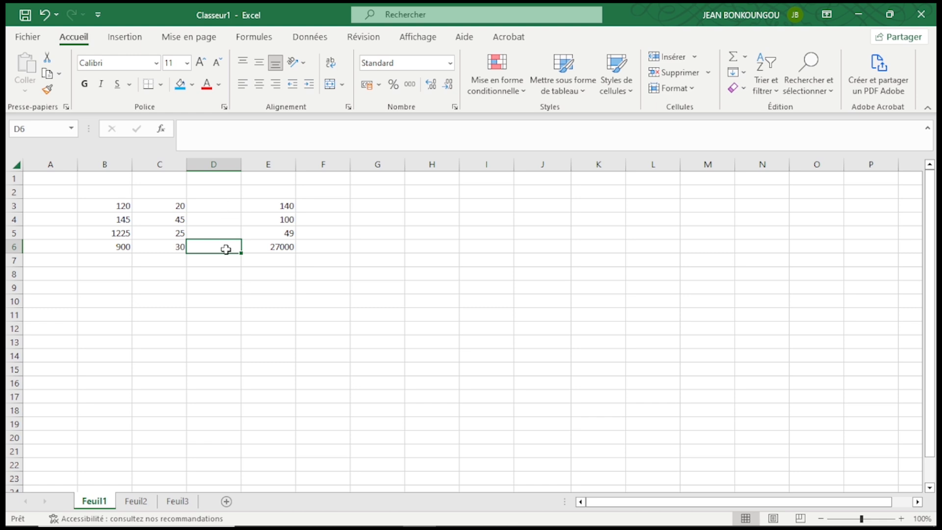
click(285, 205)
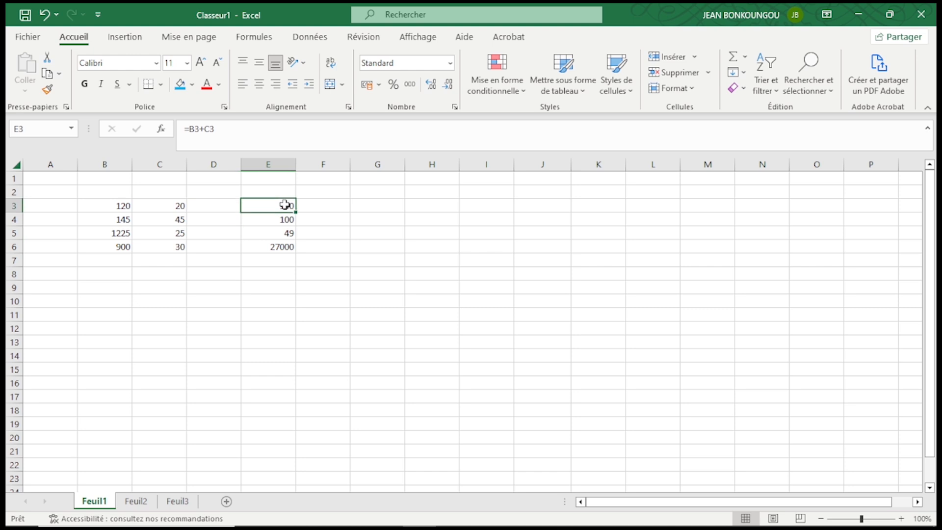
click(292, 300)
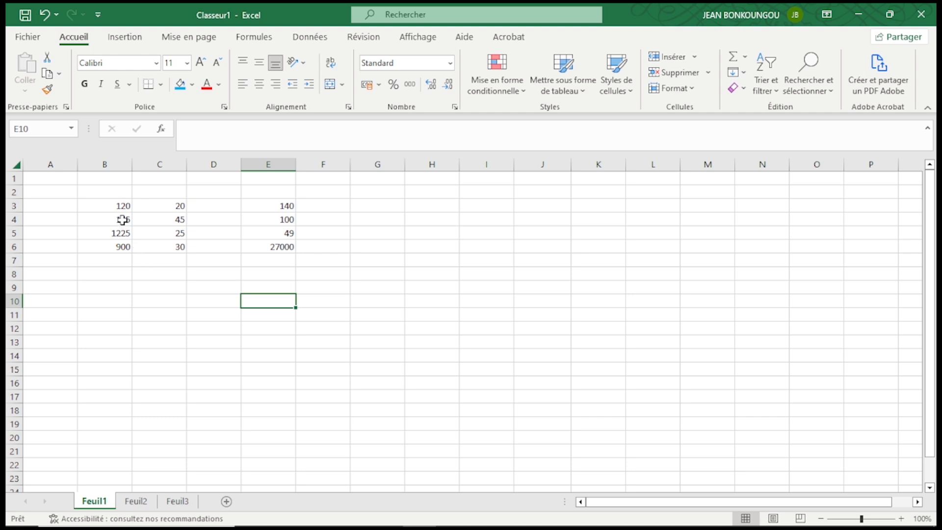
Clear all contents of the range B3 to E6
drag(113, 205, 272, 254)
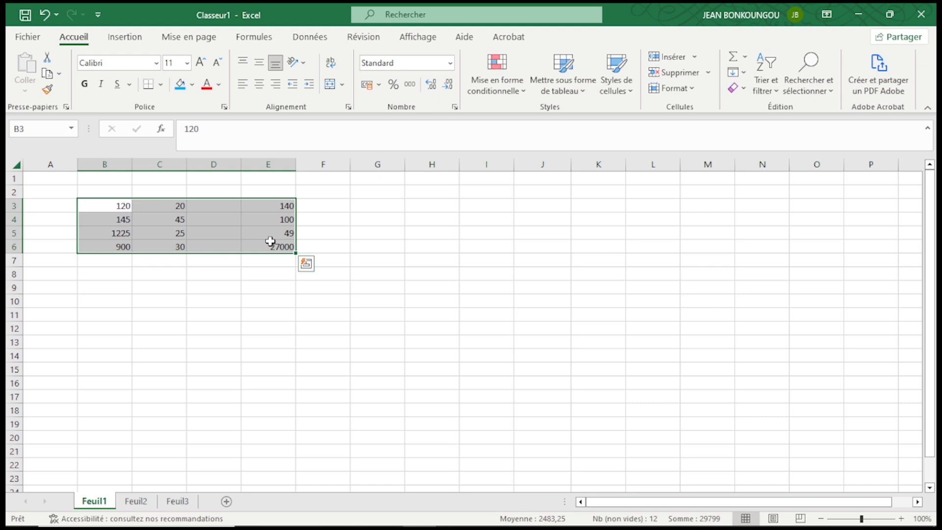
key(Delete)
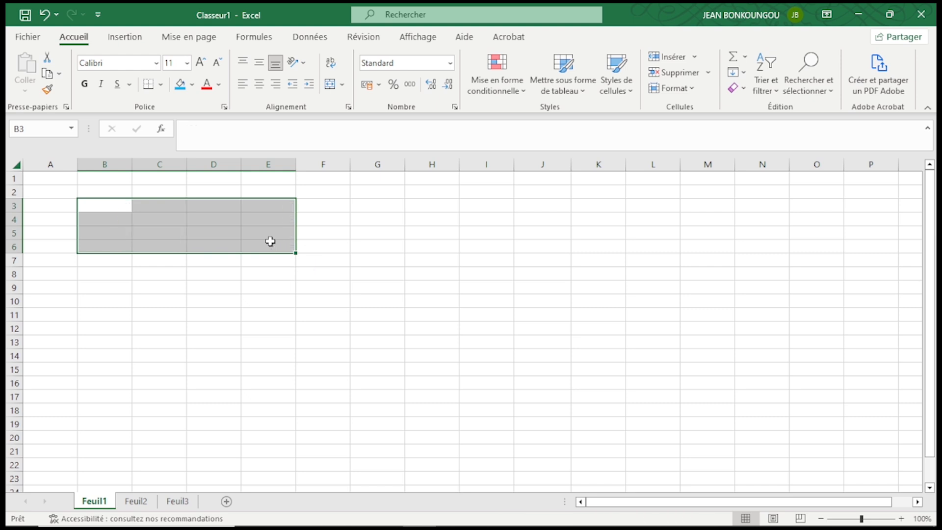
click(342, 251)
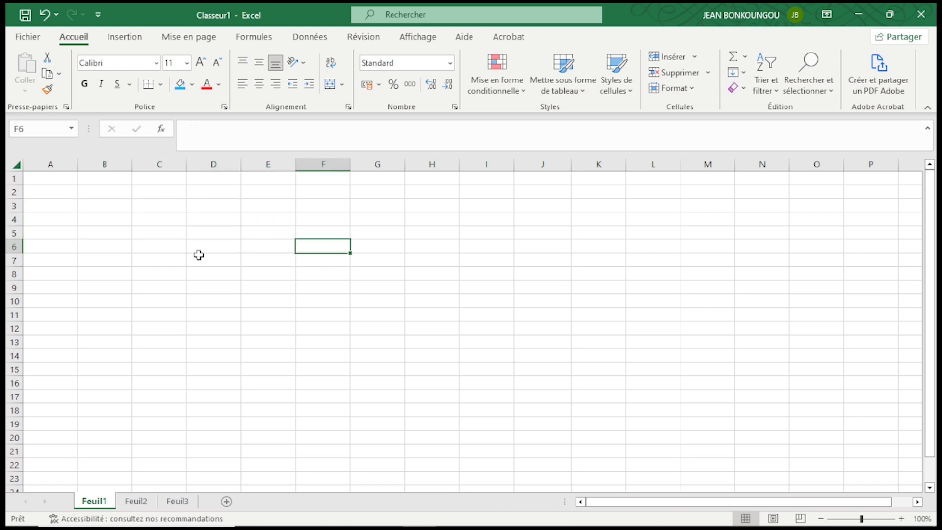